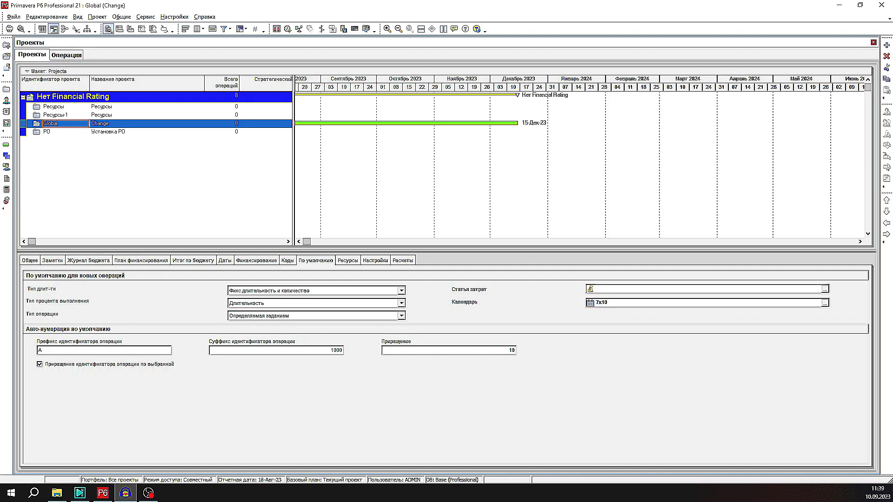
- Duplicate the Global project in the projects list, keeping all the default activity copy options
right_click(74, 129)
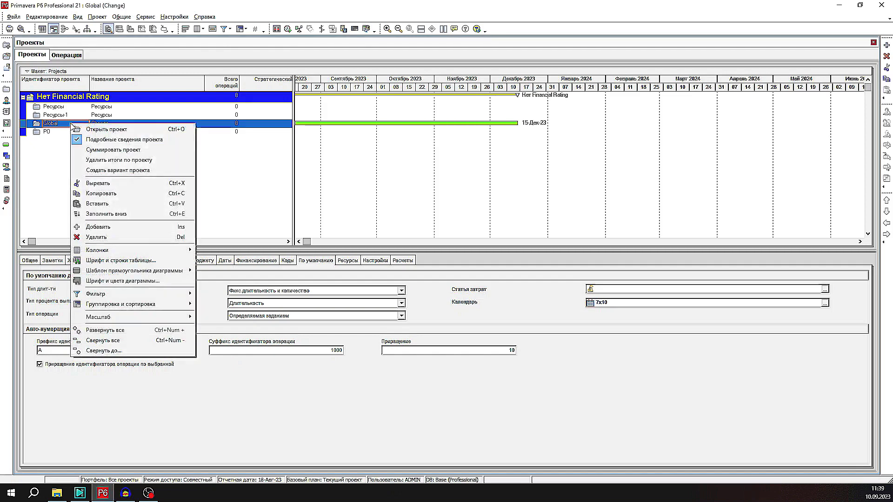
click(116, 192)
right_click(105, 179)
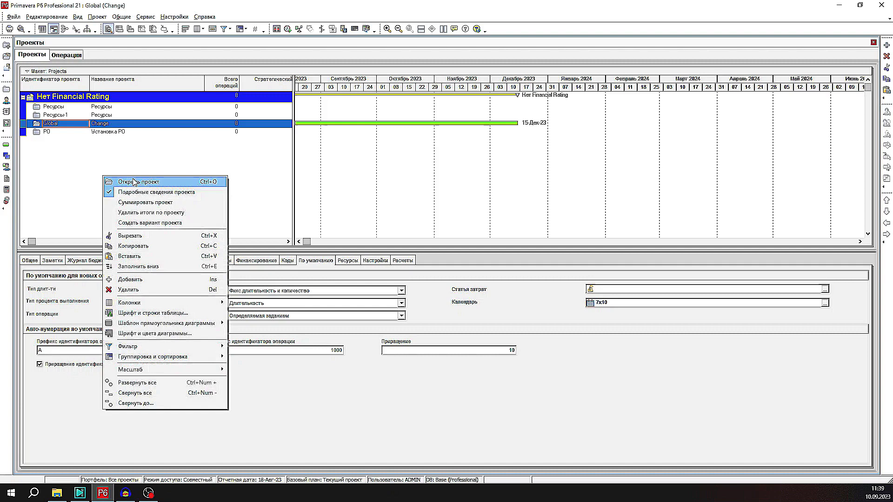
click(153, 258)
click(510, 193)
click(517, 201)
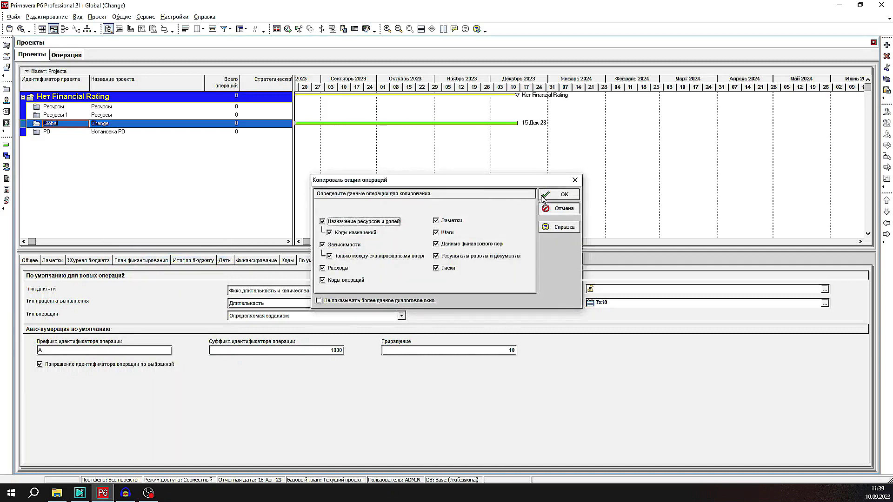
click(543, 195)
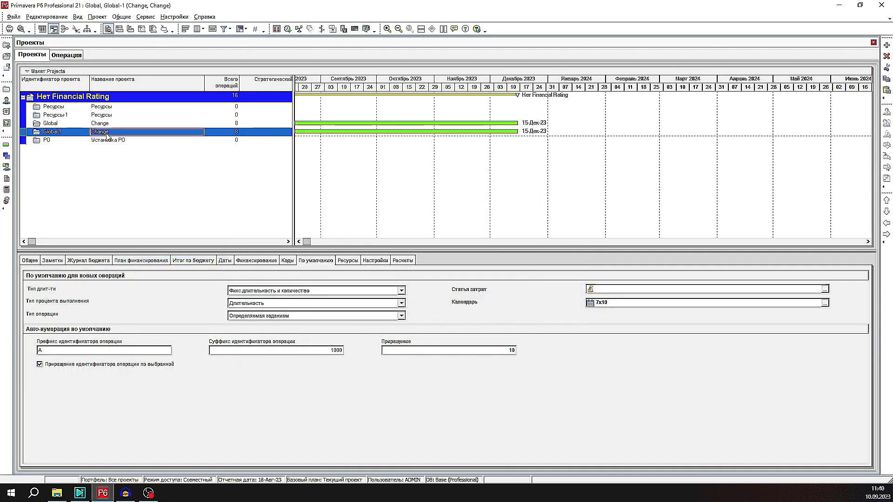
- Open the copied project Global-1 and set the planned duration of activity A1000 to 5
right_click(106, 133)
click(126, 138)
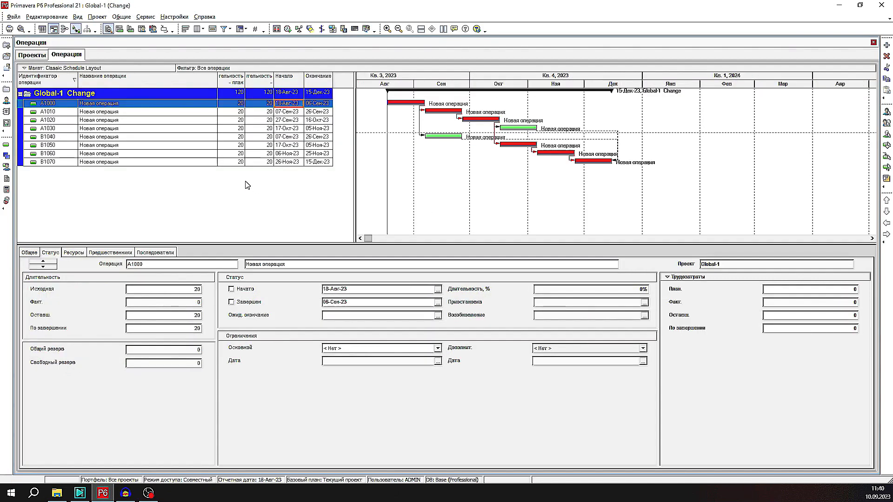
click(238, 103)
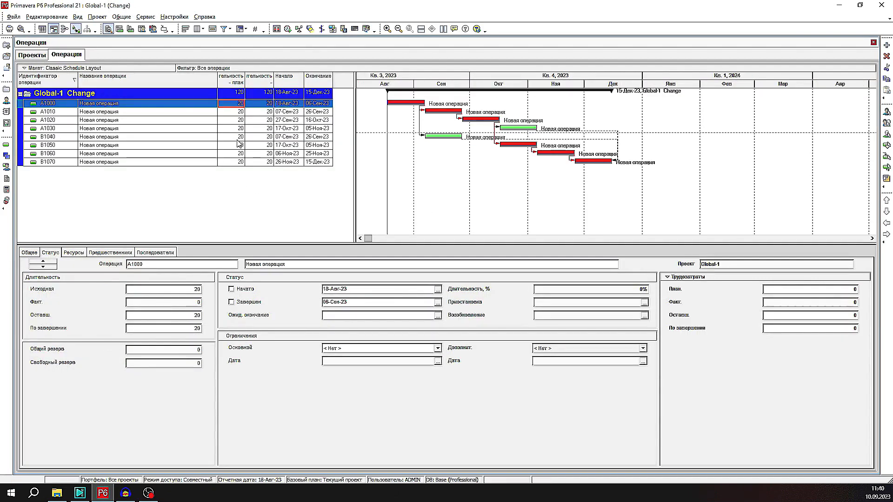
click(239, 104)
text(5)
key(Return)
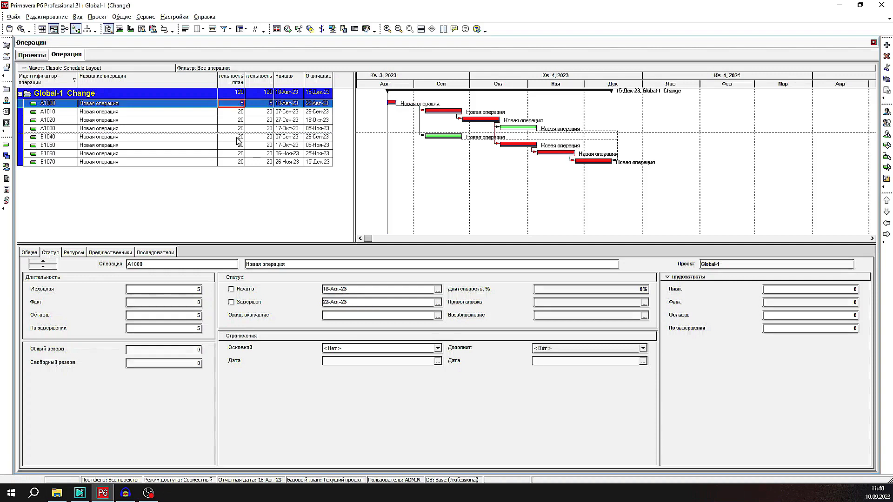
- Fill the planned duration of 5 down from A1000 through B1040 and reschedule the project
shift+click(238, 139)
right_click(235, 114)
click(261, 173)
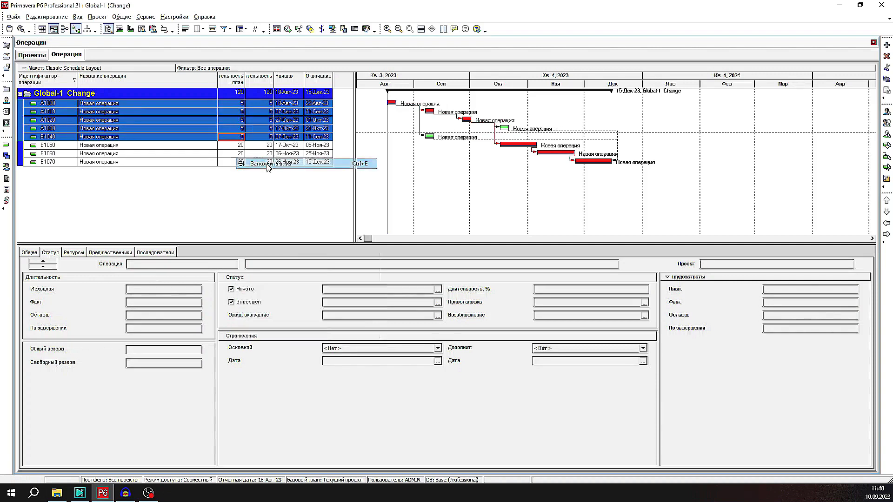
click(275, 186)
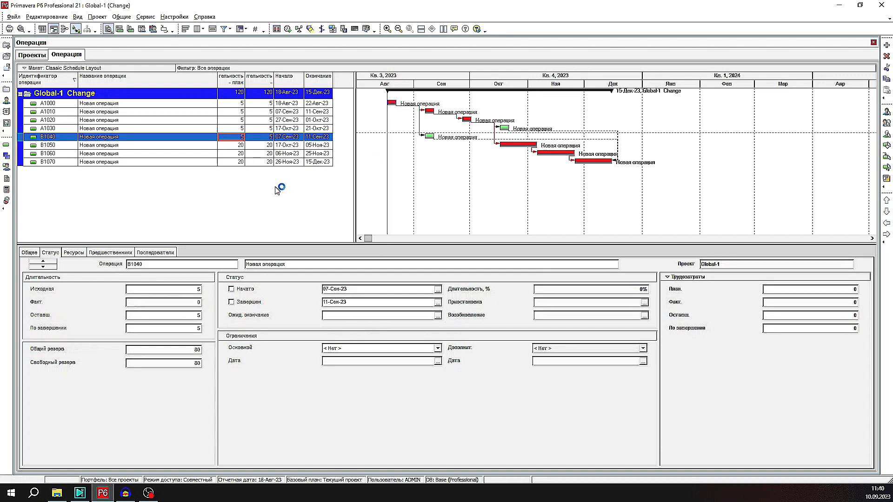
key(F9)
key(Return)
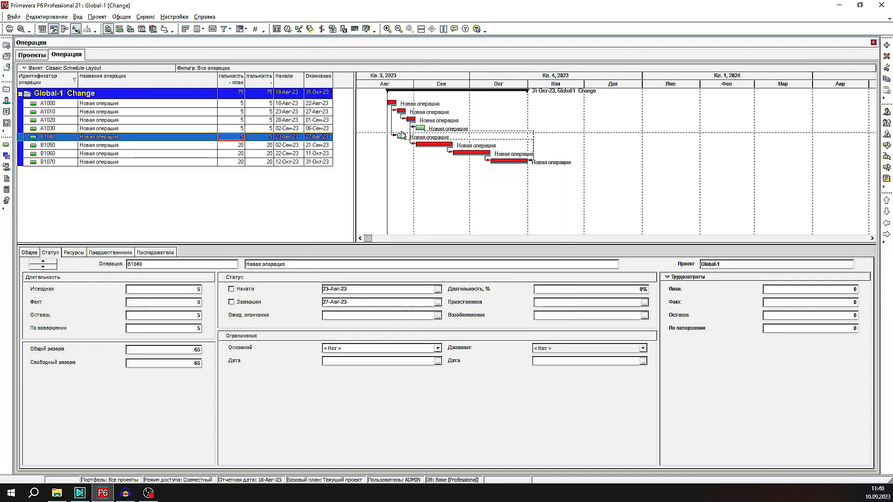
- Close the Global-1 project and open the original Global project
click(7, 90)
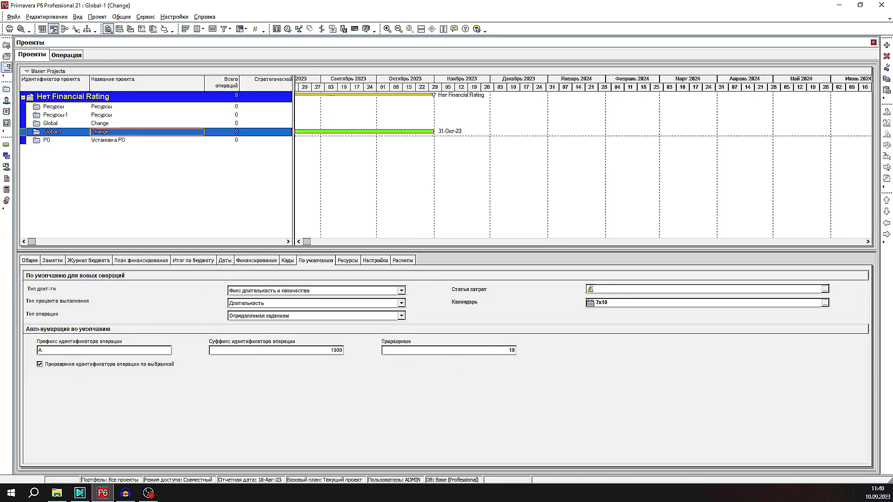
click(230, 266)
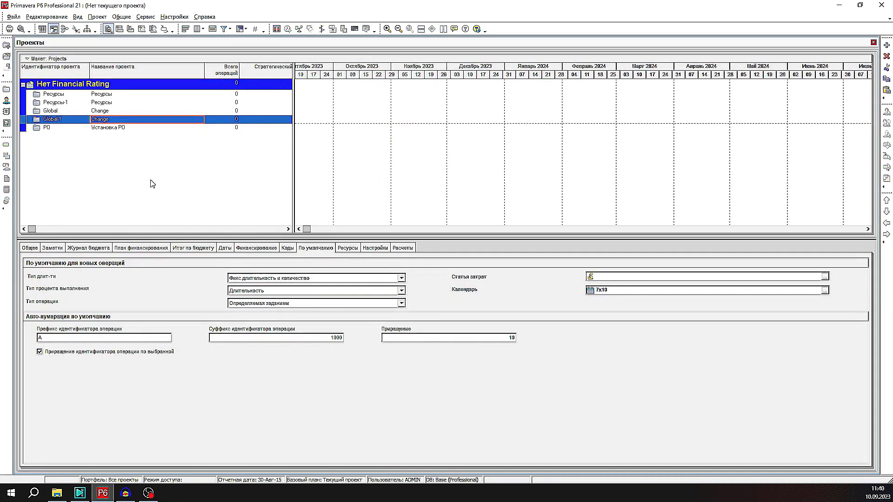
click(98, 111)
right_click(105, 115)
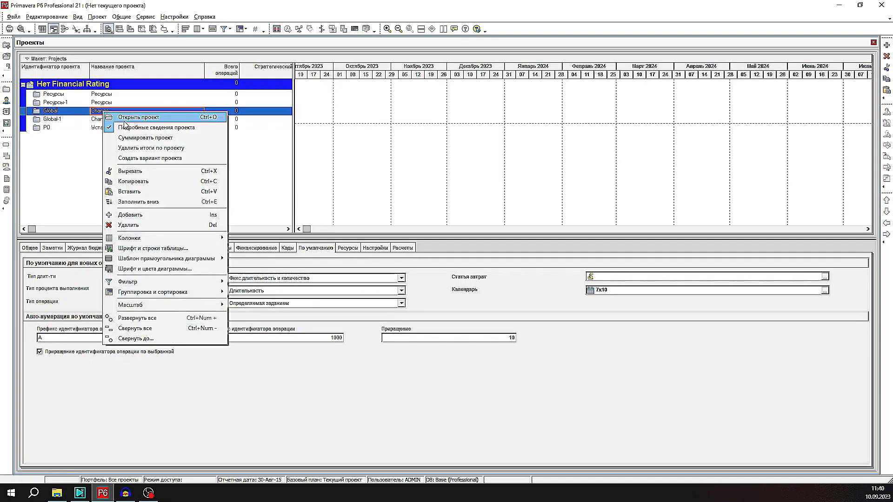
click(125, 118)
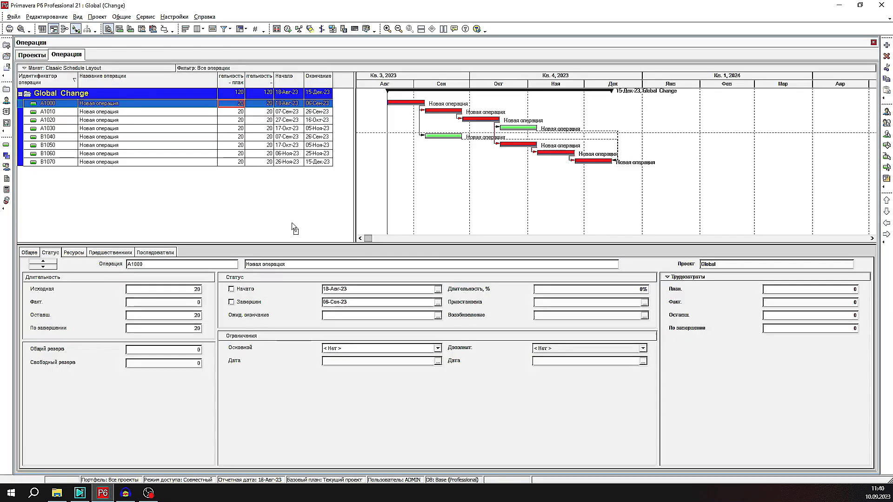
- Save a copy of the current Global project as a new baseline
click(97, 18)
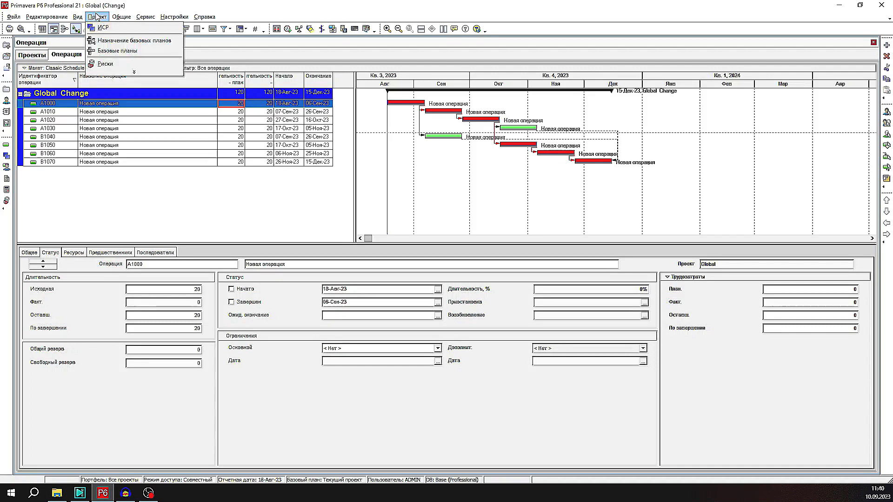
click(112, 51)
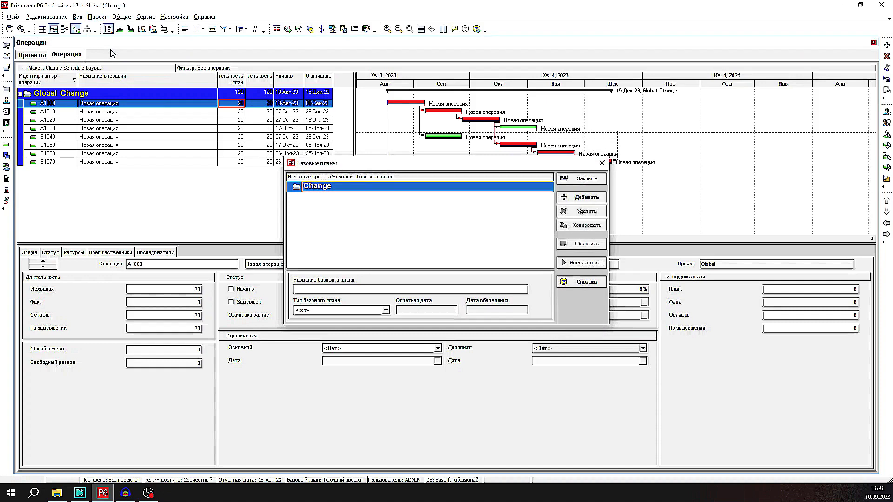
click(598, 198)
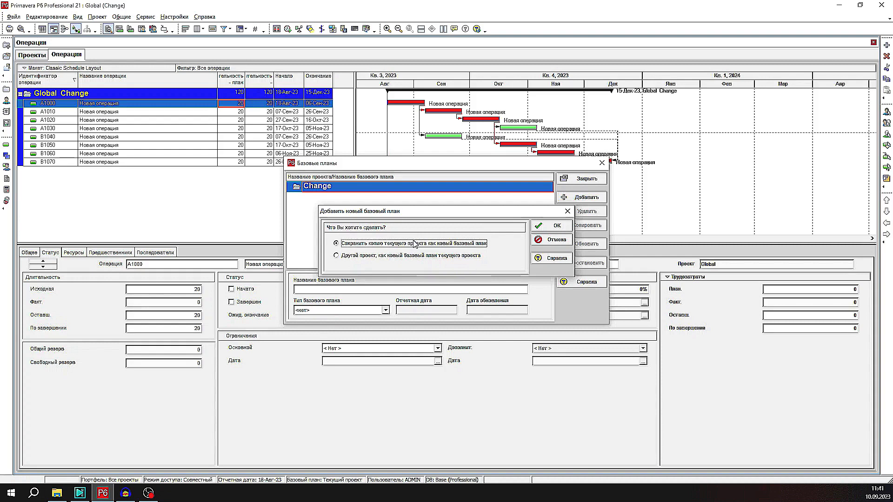
click(554, 226)
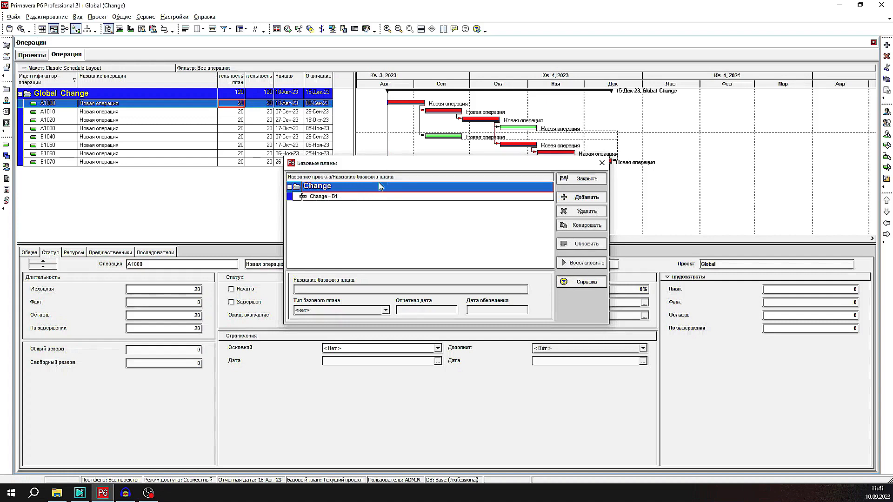
- Add the existing project Global-1 as another baseline of the current project and close the baselines window
click(582, 199)
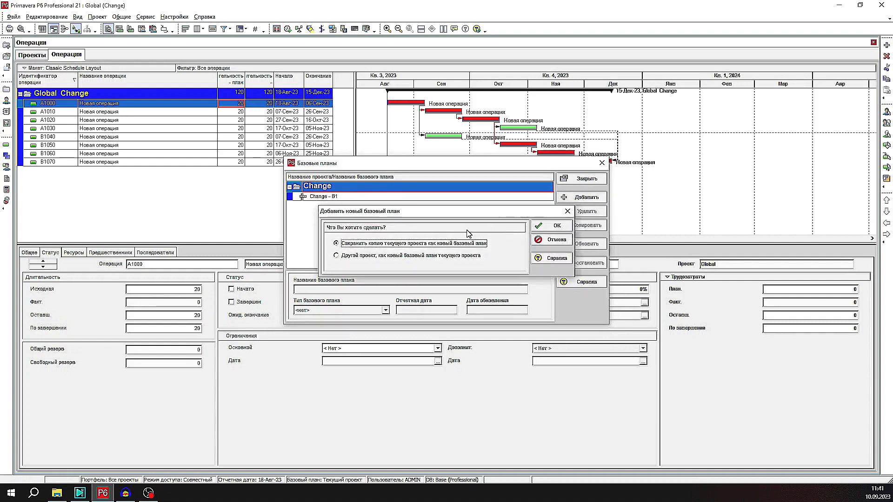
click(418, 256)
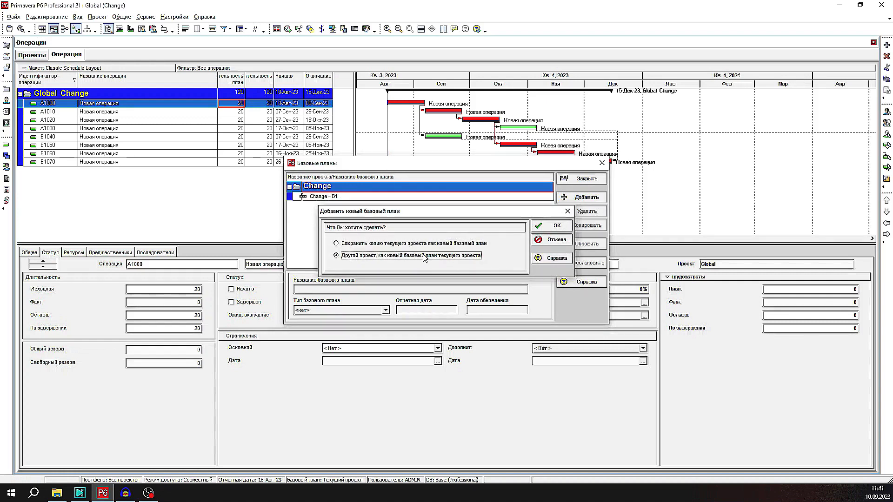
click(553, 227)
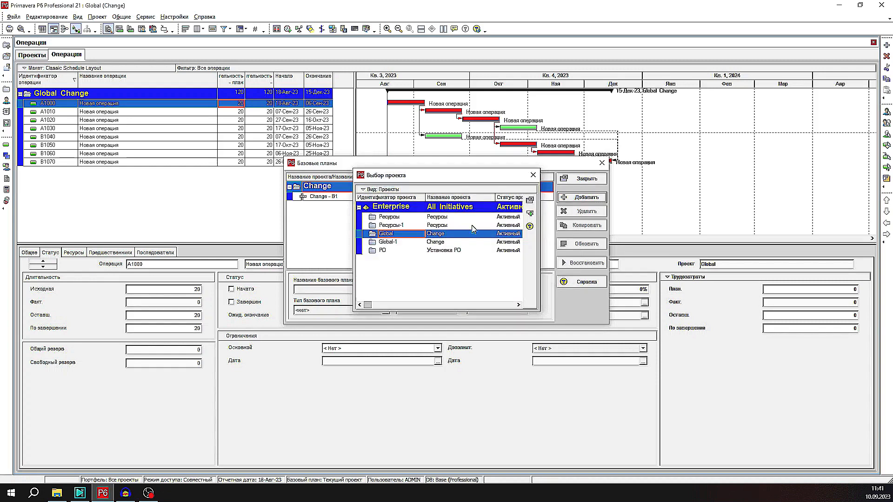
double_click(418, 243)
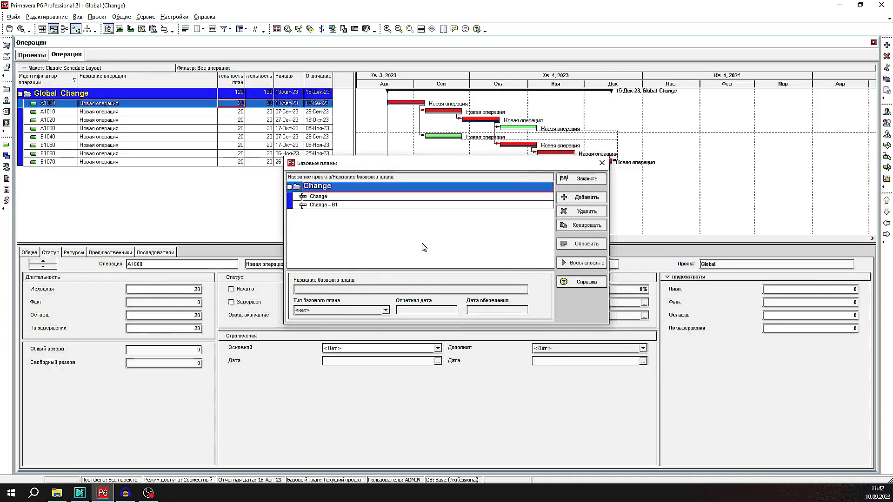
click(328, 198)
click(603, 165)
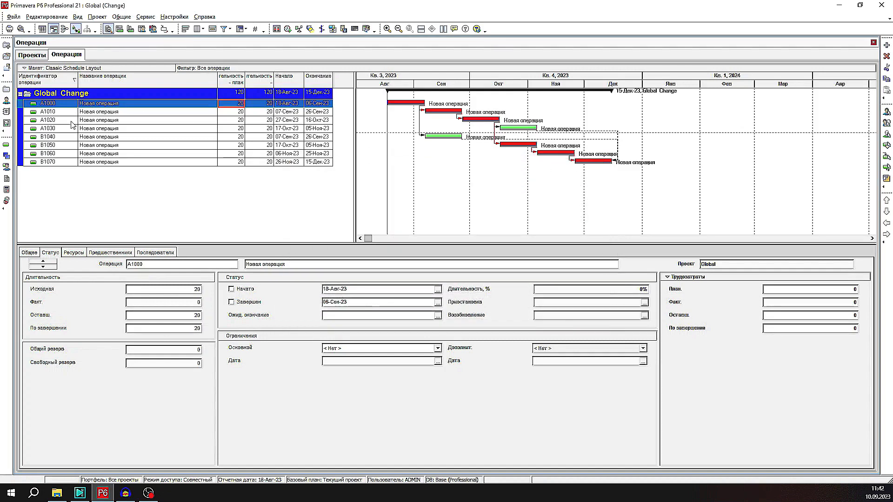
- Check the projects list, and restore the baseline named Change as a separate project from the baselines window
click(7, 90)
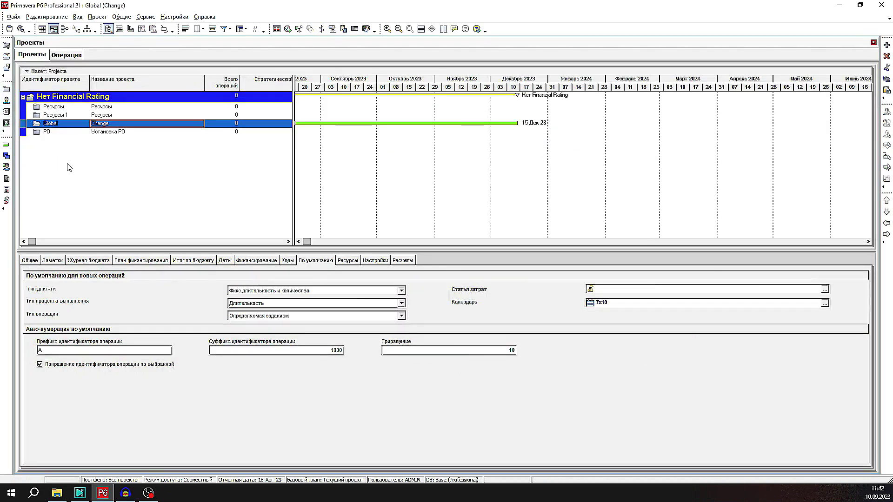
click(66, 55)
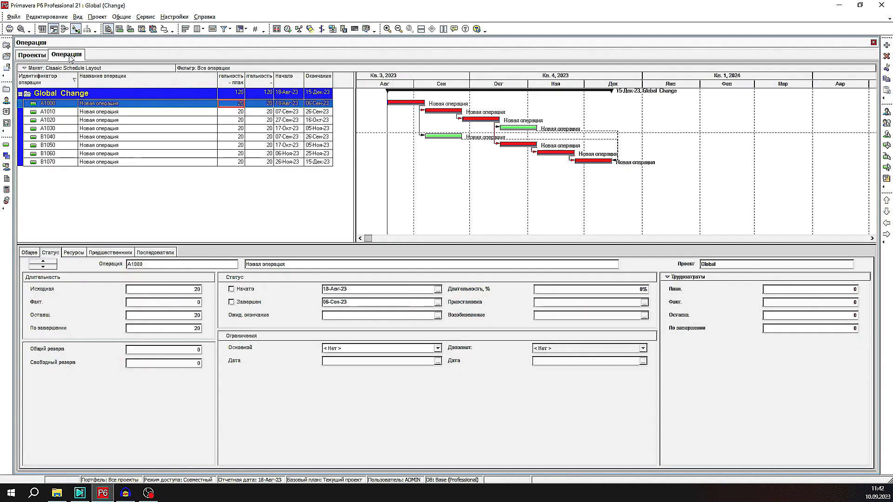
click(95, 18)
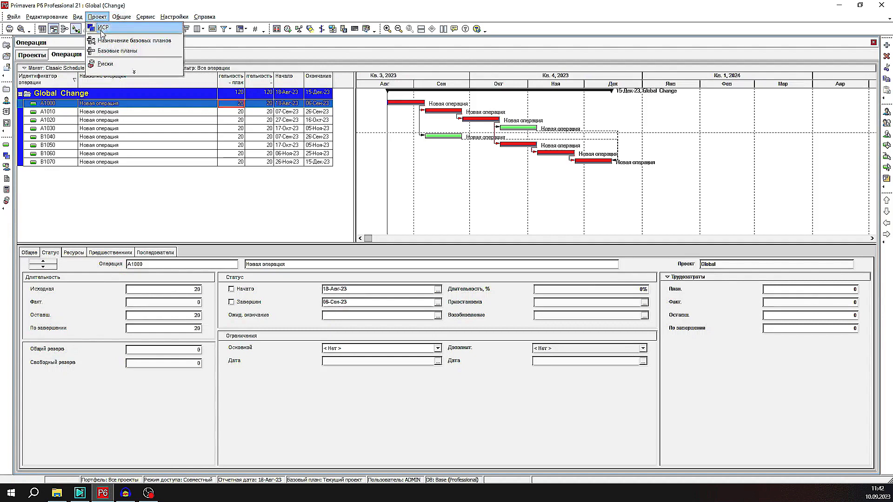
click(112, 52)
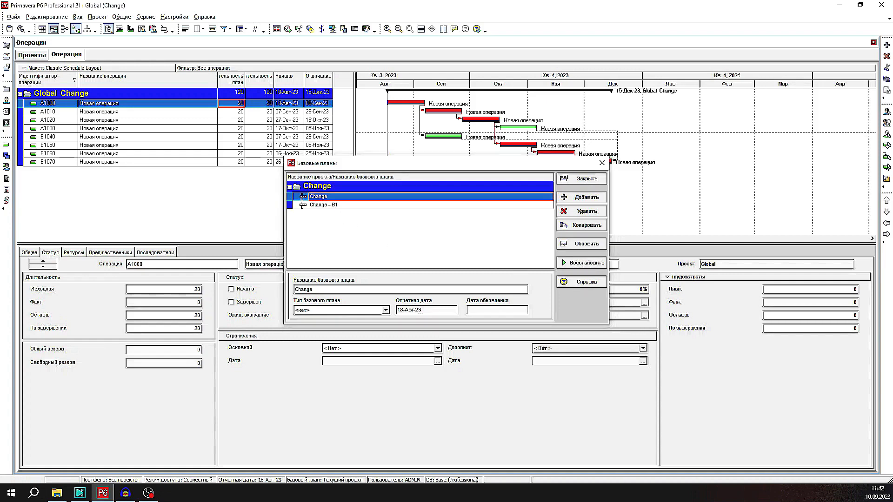
click(582, 263)
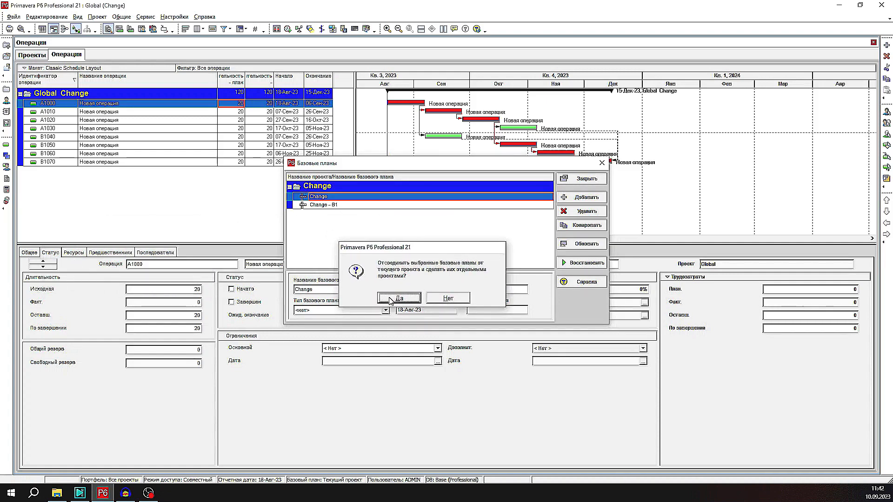
click(390, 299)
click(586, 180)
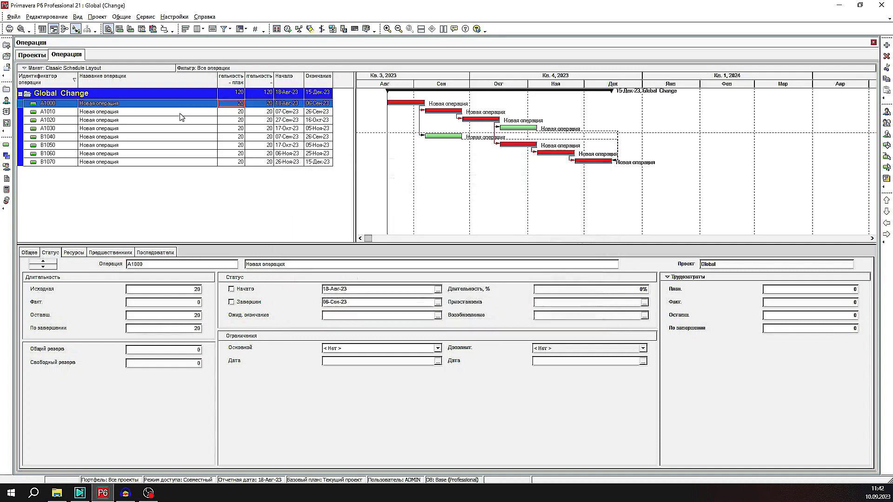
- Check the projects list, and convert the restored Global-1 project back into a baseline of the Global project
click(7, 90)
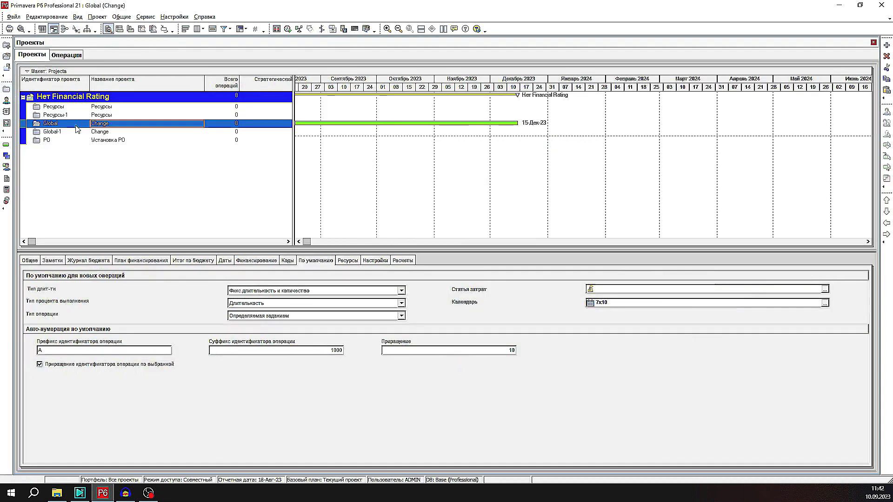
click(67, 55)
click(98, 16)
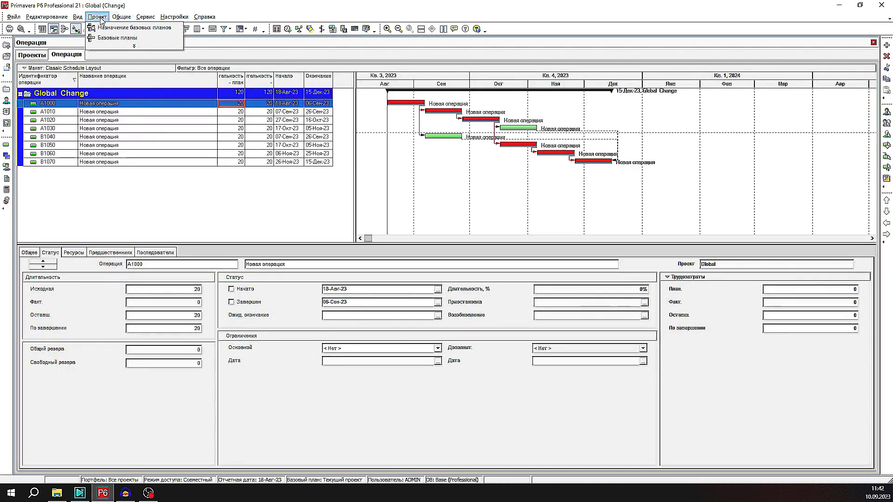
click(112, 26)
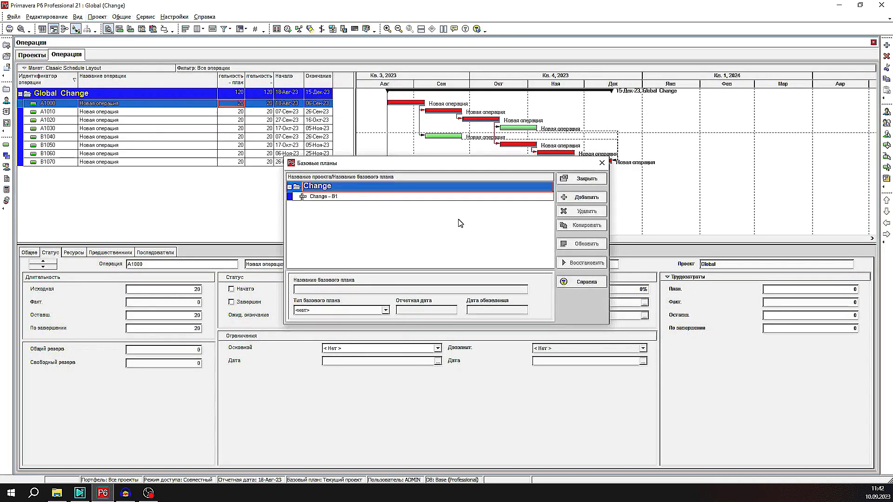
click(581, 199)
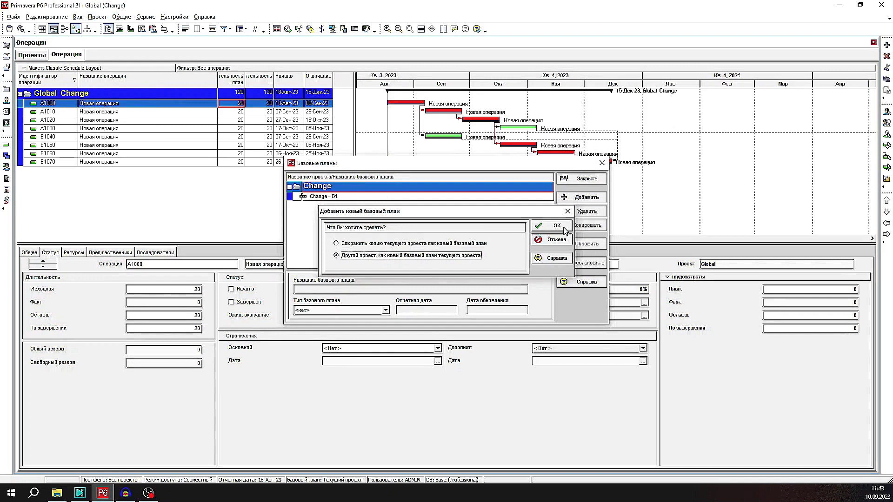
click(551, 226)
double_click(417, 247)
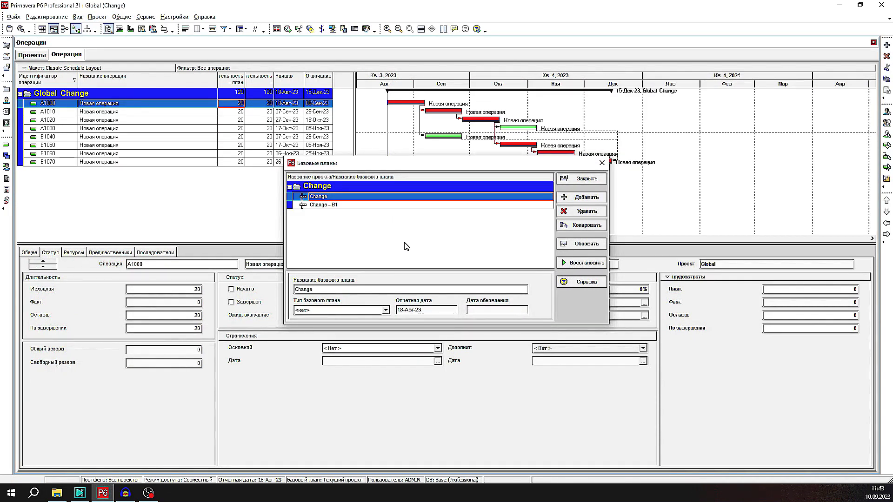
- Check which baseline types are available for the baseline Change, leave its type unset, and close the baselines window
click(385, 311)
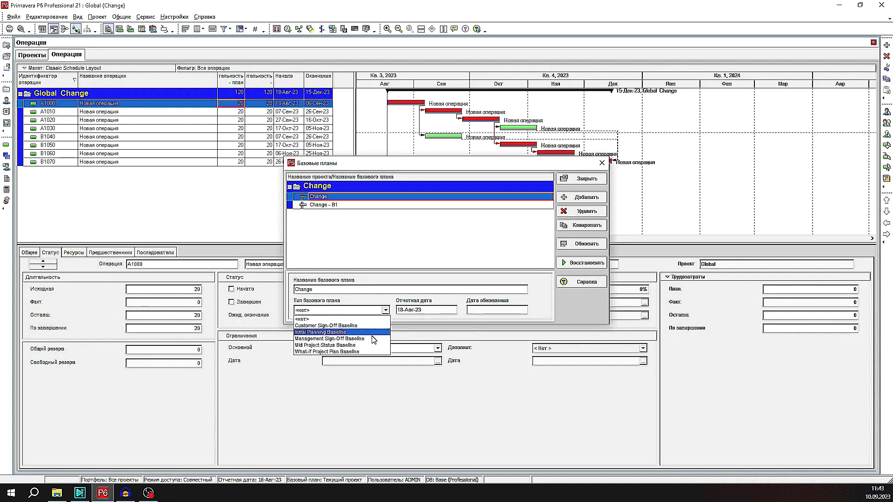
click(427, 281)
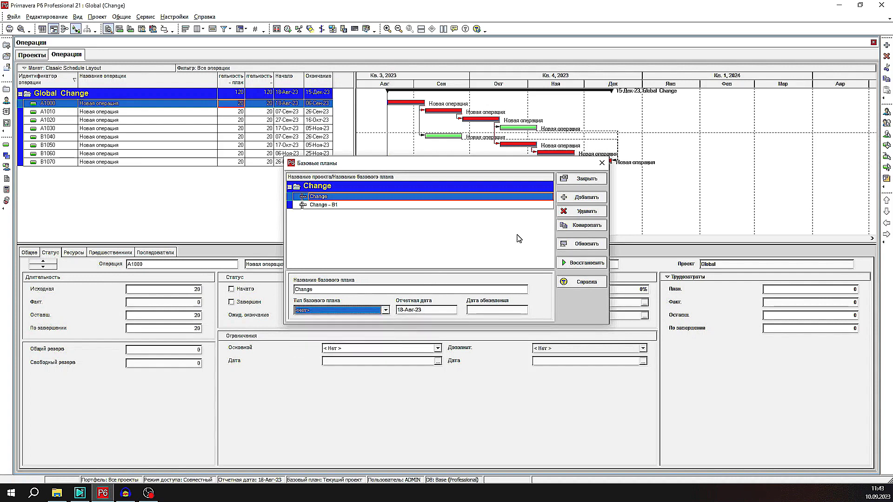
click(588, 180)
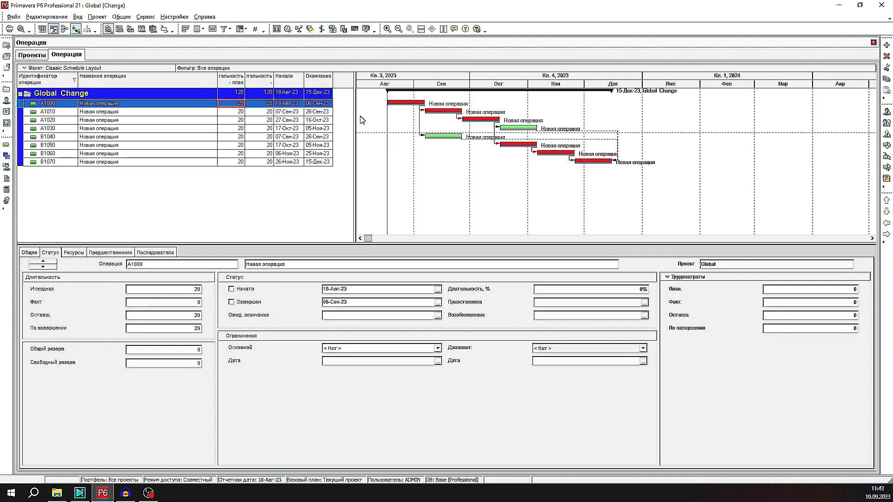
- Assign Change as the project baseline (Базовый план проекта) of Global : Change
click(97, 19)
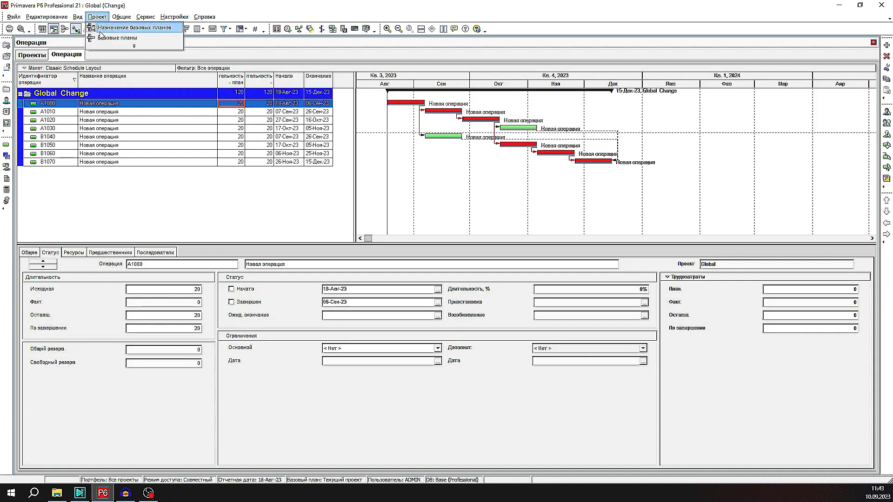
click(100, 28)
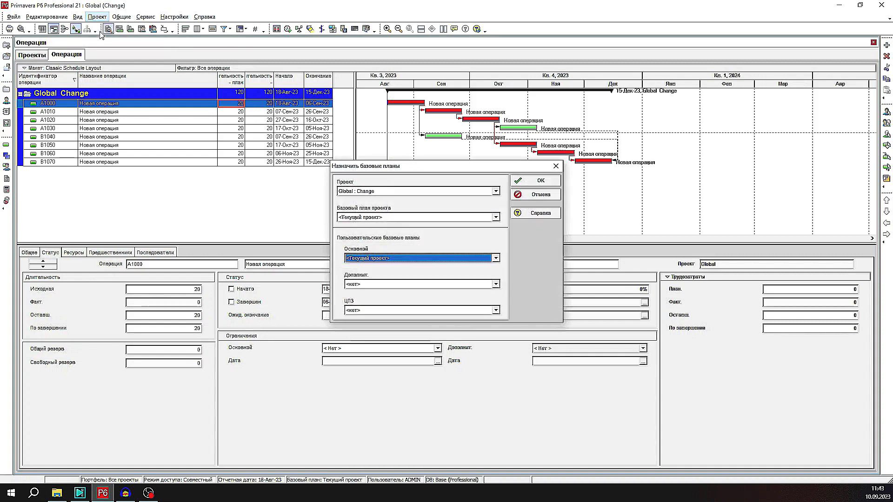
click(408, 191)
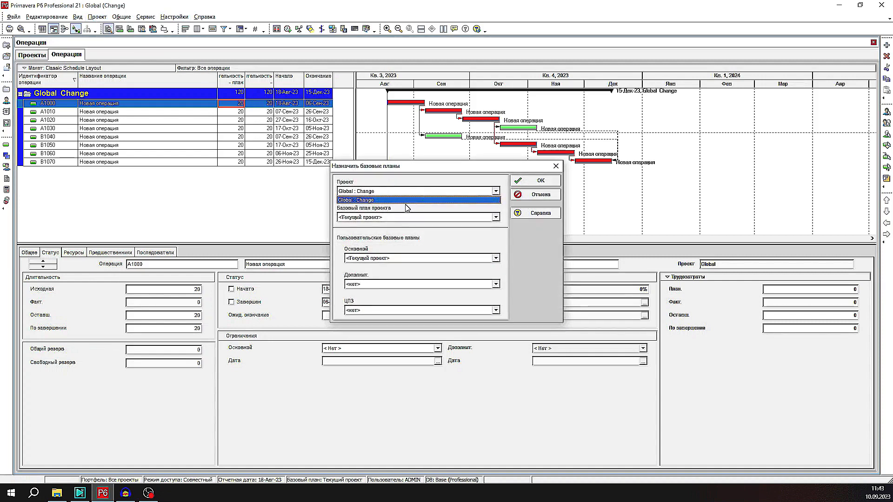
click(496, 192)
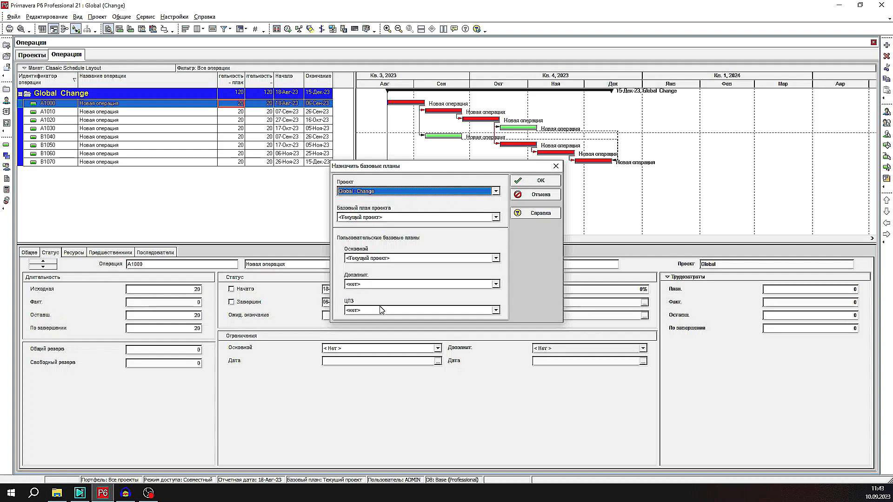
click(496, 217)
click(463, 234)
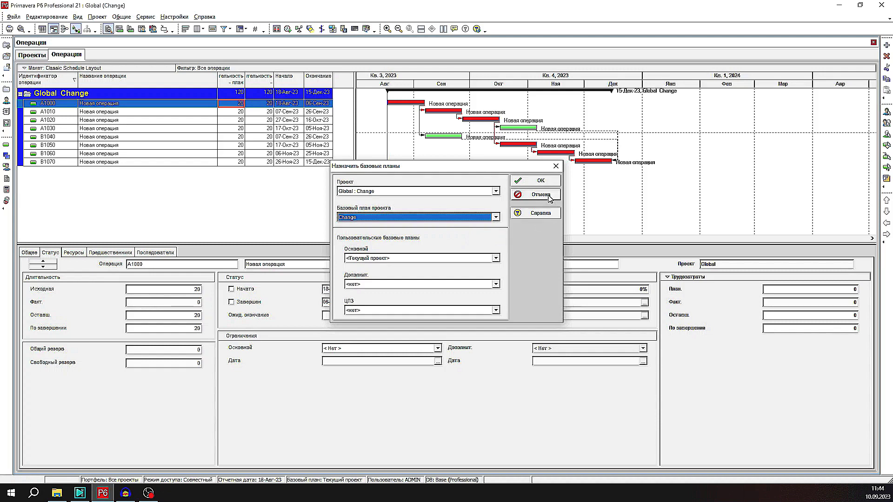
click(542, 181)
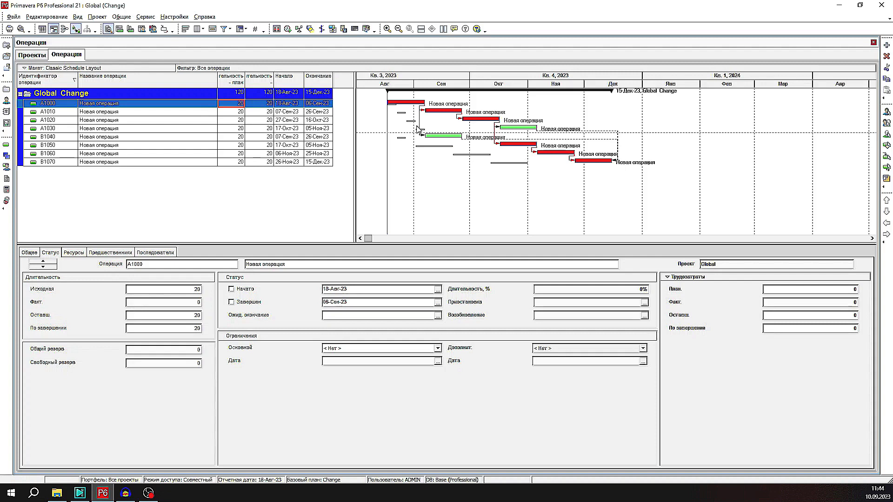
- Widen the activity table and choose the extra columns Начало по ЦП проекта after Начало and Окончание по ЦП проекта after Окончание
drag(355, 160, 584, 161)
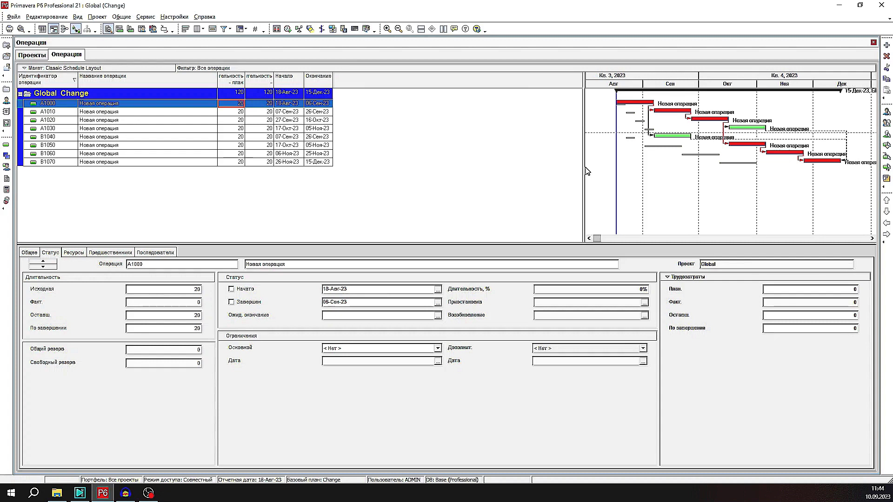
right_click(365, 81)
click(407, 220)
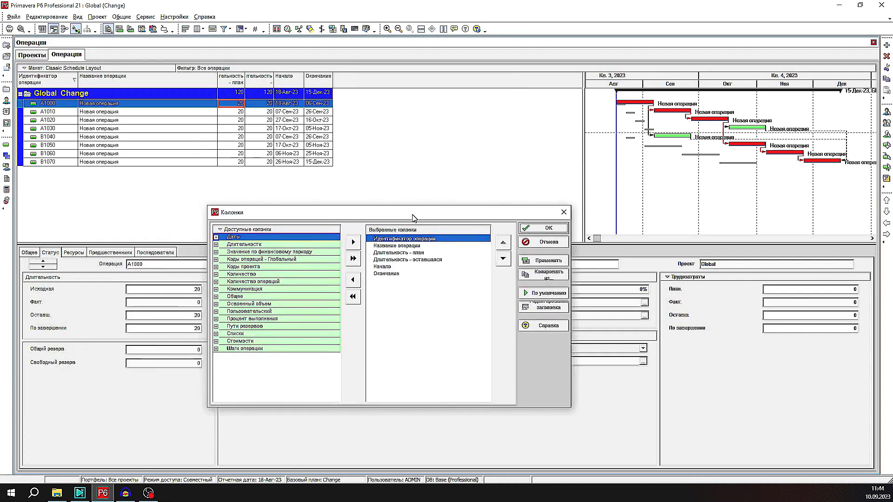
drag(412, 213, 401, 238)
click(204, 262)
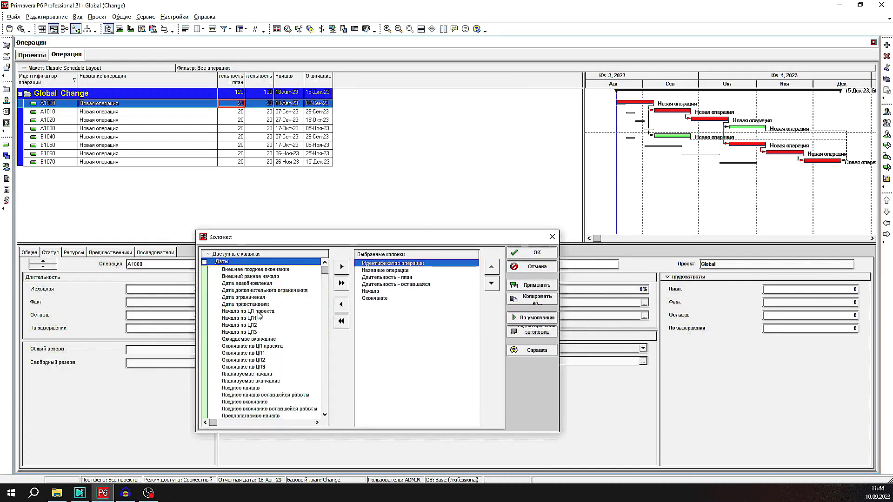
click(259, 311)
click(396, 277)
click(399, 291)
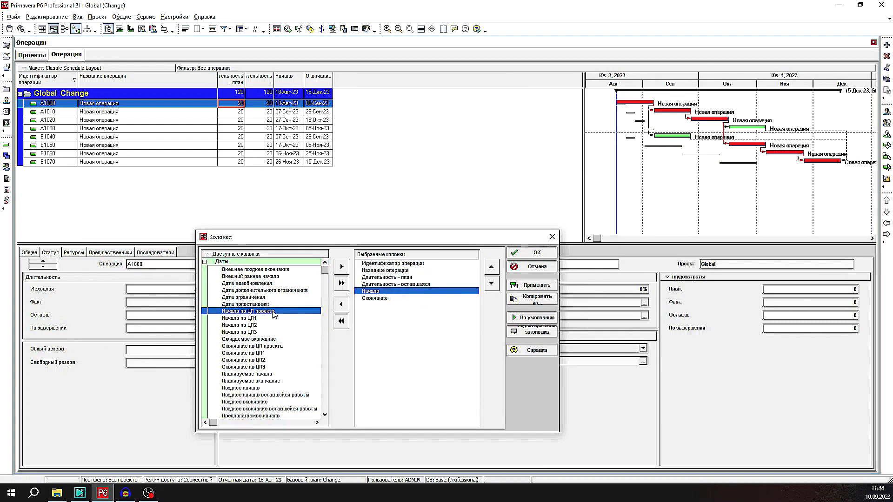
double_click(273, 312)
click(273, 339)
double_click(273, 340)
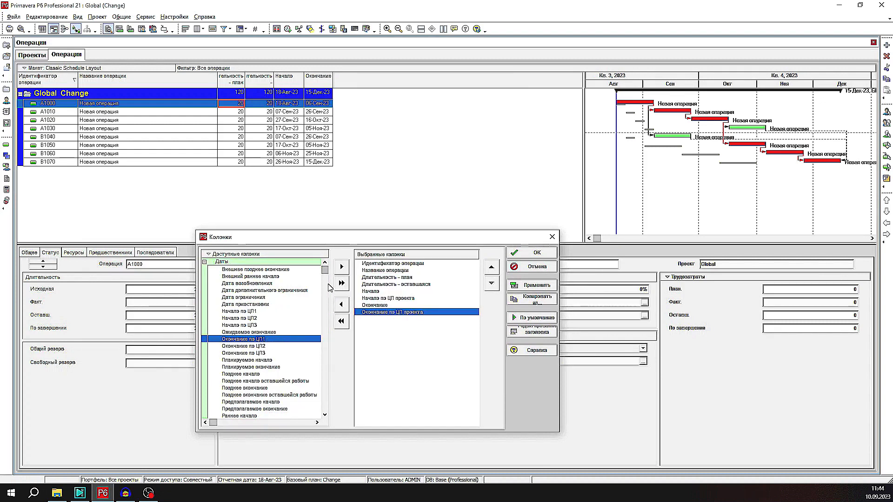
- Insert the duration column ЦП - отклонение по дате начала after Начало по ЦП проекта and apply the column selection
scroll(324, 285, down, 1)
drag(325, 286, 325, 371)
click(206, 361)
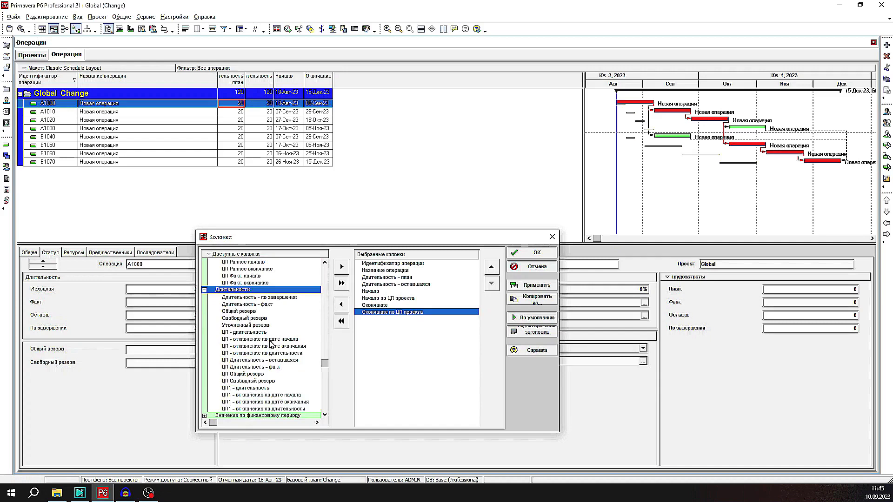
drag(270, 340, 408, 303)
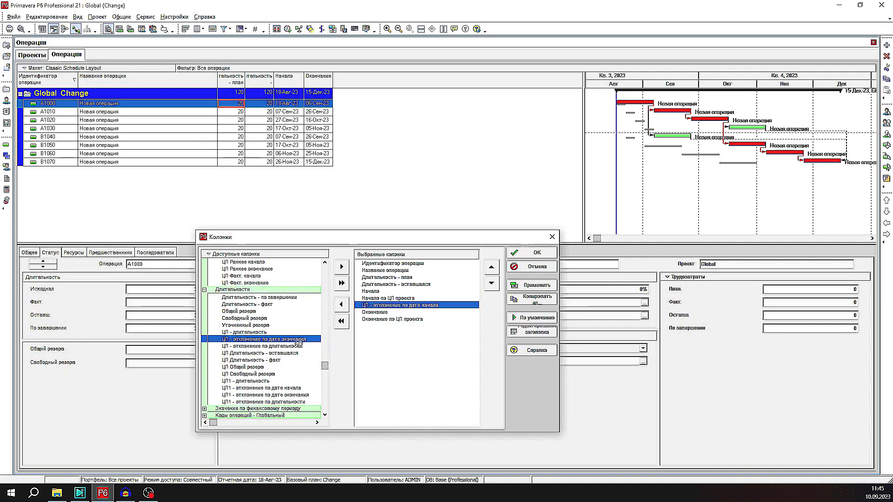
click(526, 286)
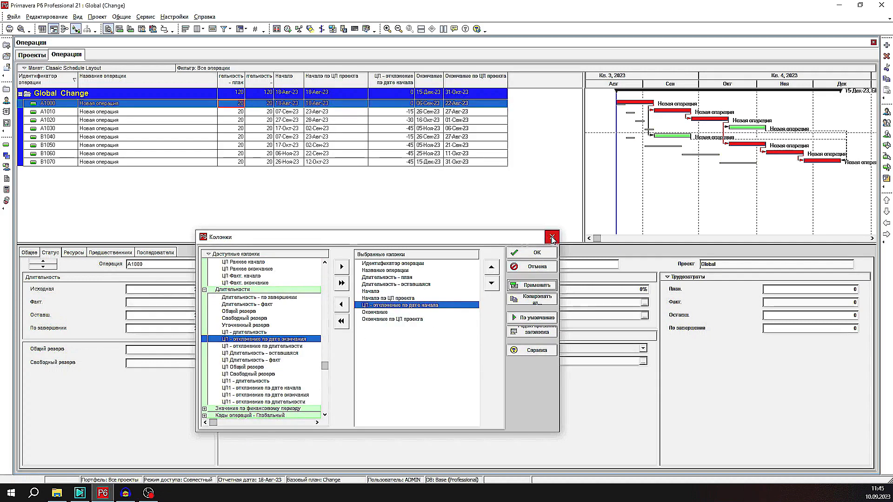
click(533, 252)
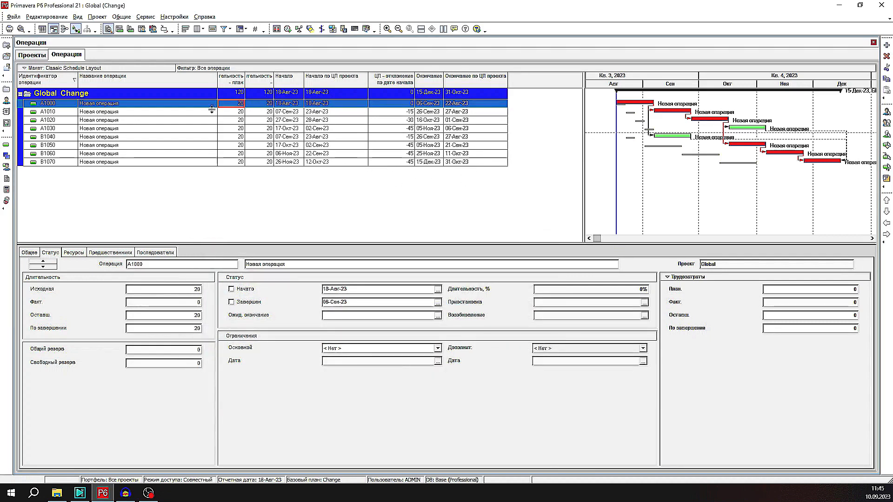
- Assign <Текущий проект> as the project baseline of Global : Change
click(97, 17)
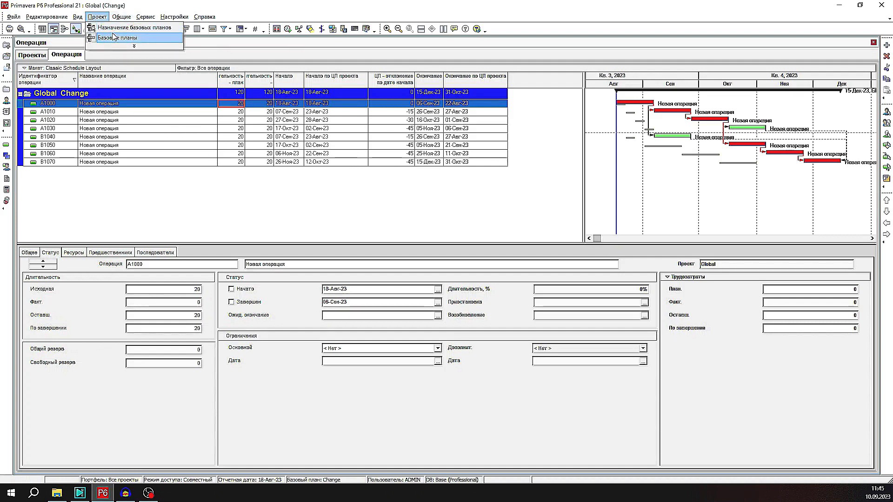
click(115, 27)
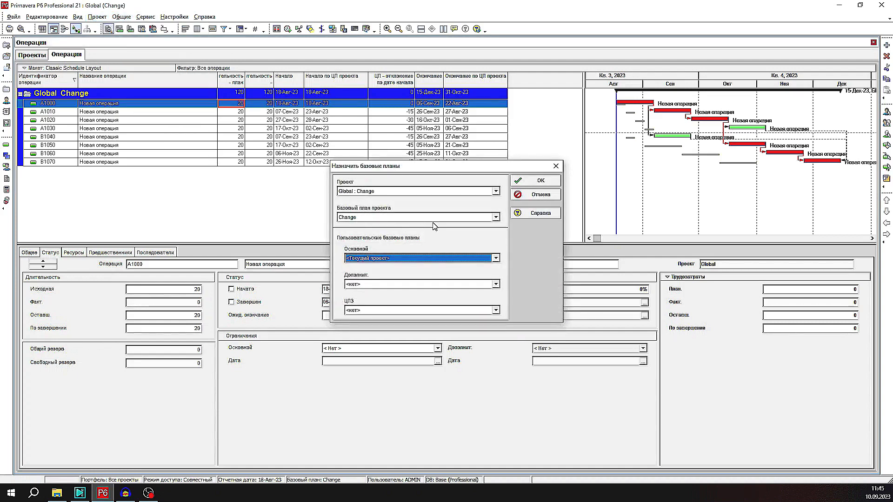
click(495, 217)
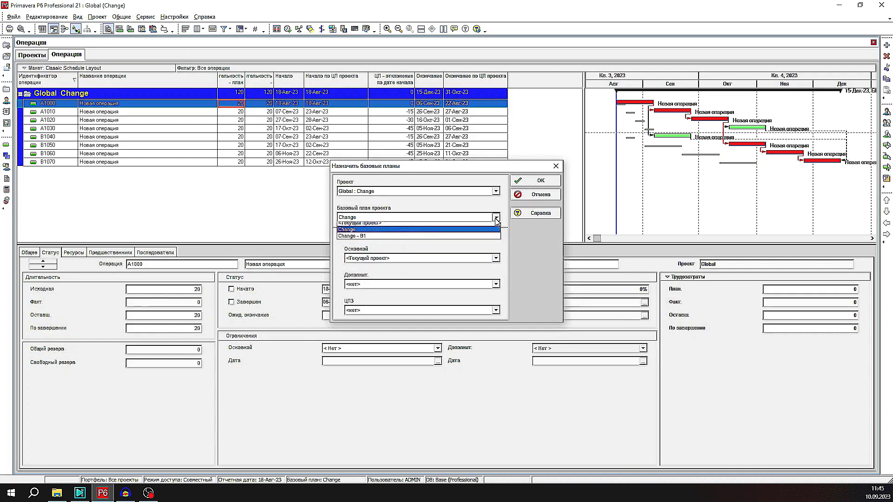
click(452, 226)
click(541, 181)
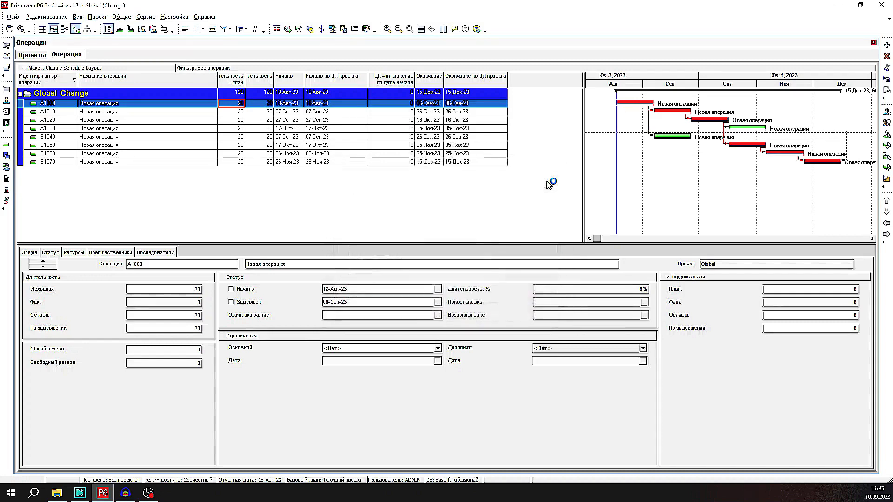